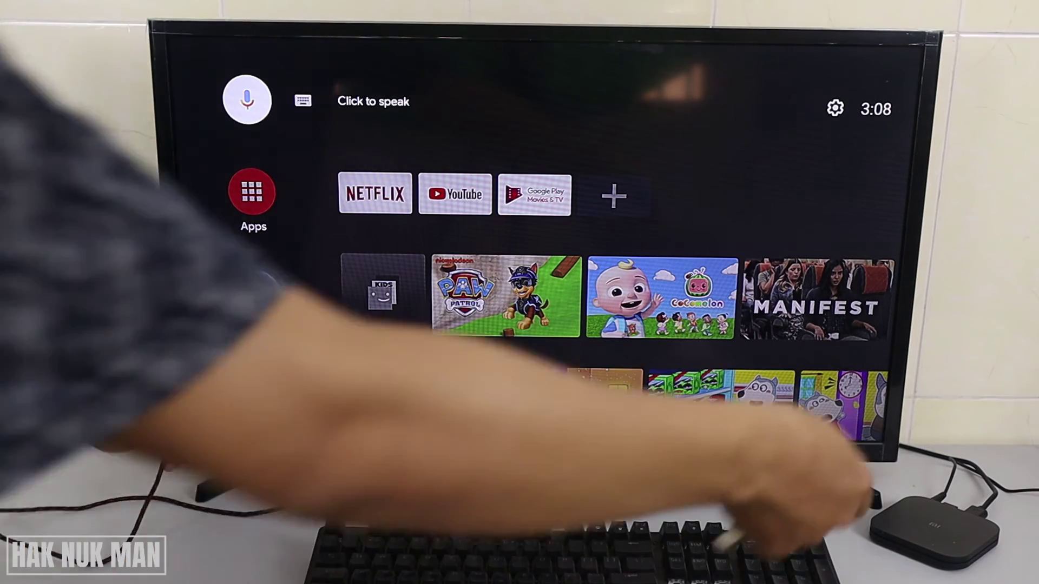
# Step: Move focus from voice search down to Netflix, then up and right onto the Settings gear
pyautogui.press('Down')
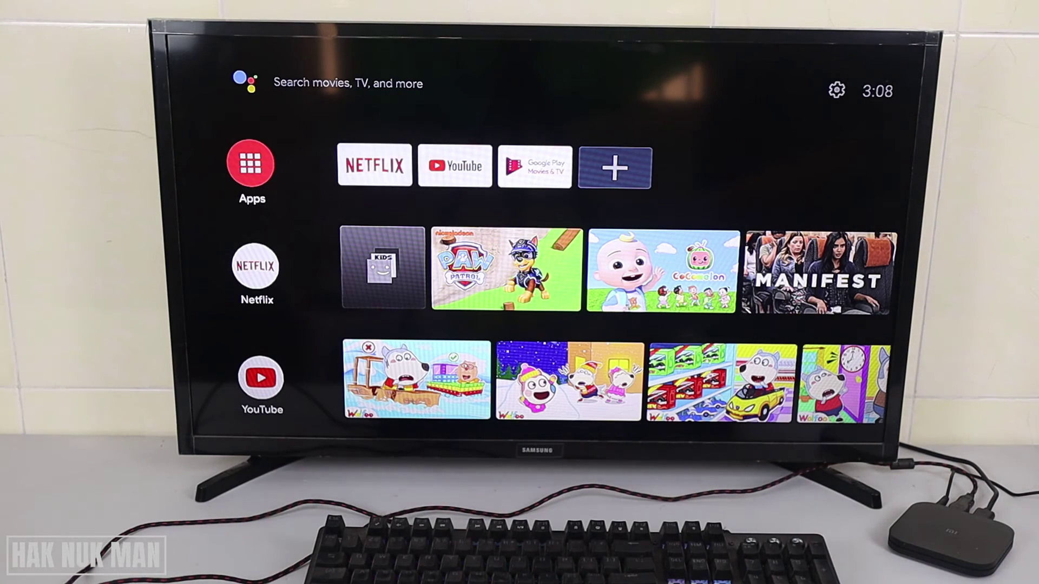
pyautogui.press('Down')
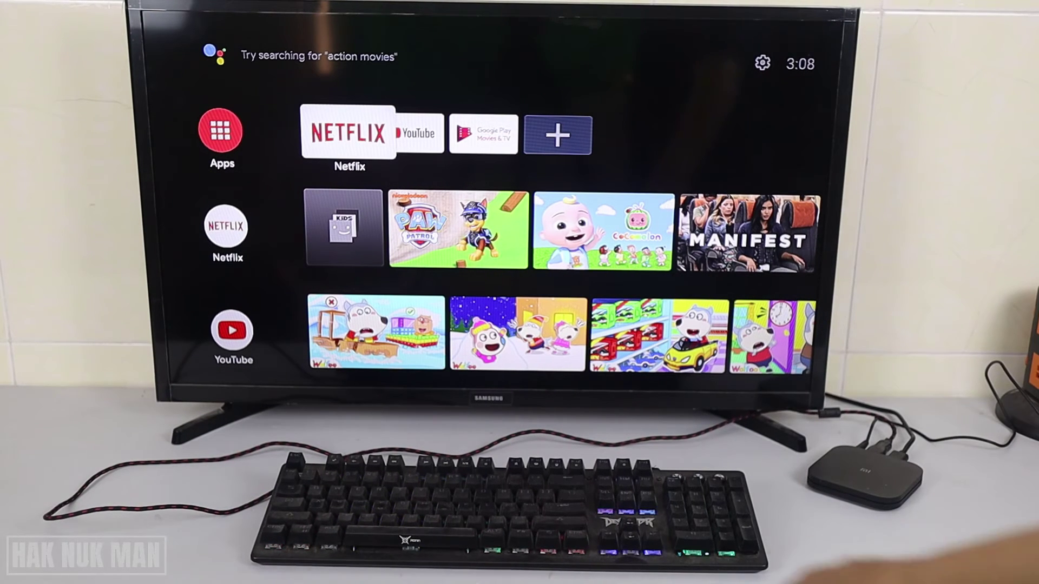
pyautogui.press('Left')
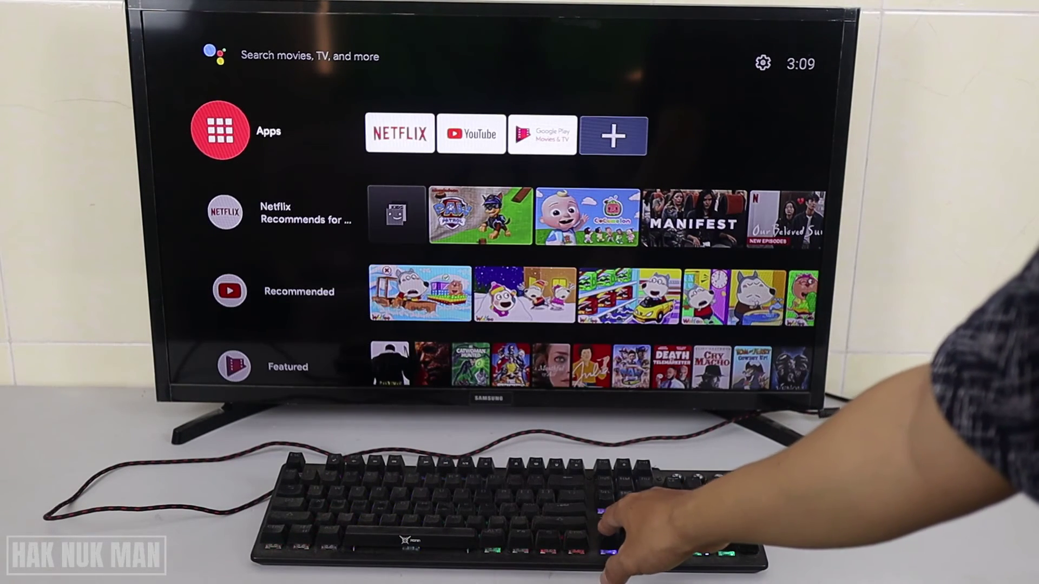
pyautogui.press('Up')
pyautogui.press('Right')
pyautogui.press('Right')
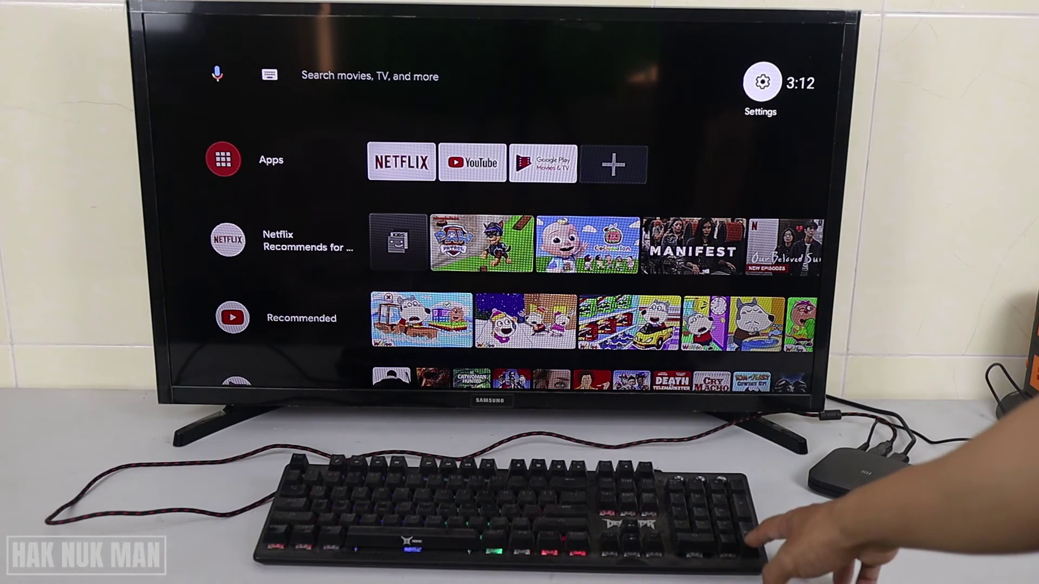
# Step: Open Settings, enter Device Preferences, and jump to the bottom Reset entry
pyautogui.press('Return')
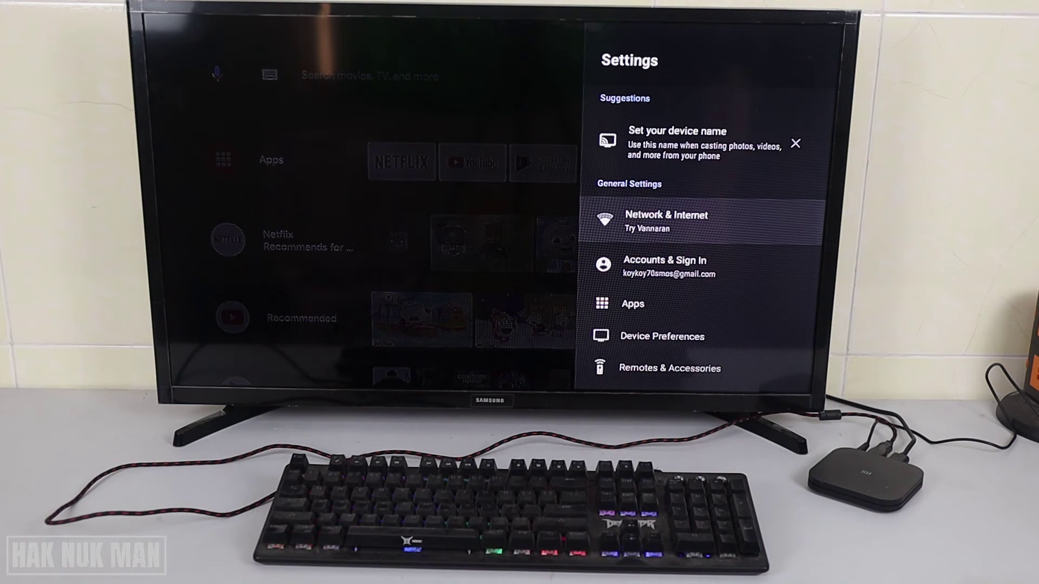
pyautogui.press('Down')
pyautogui.press('Down')
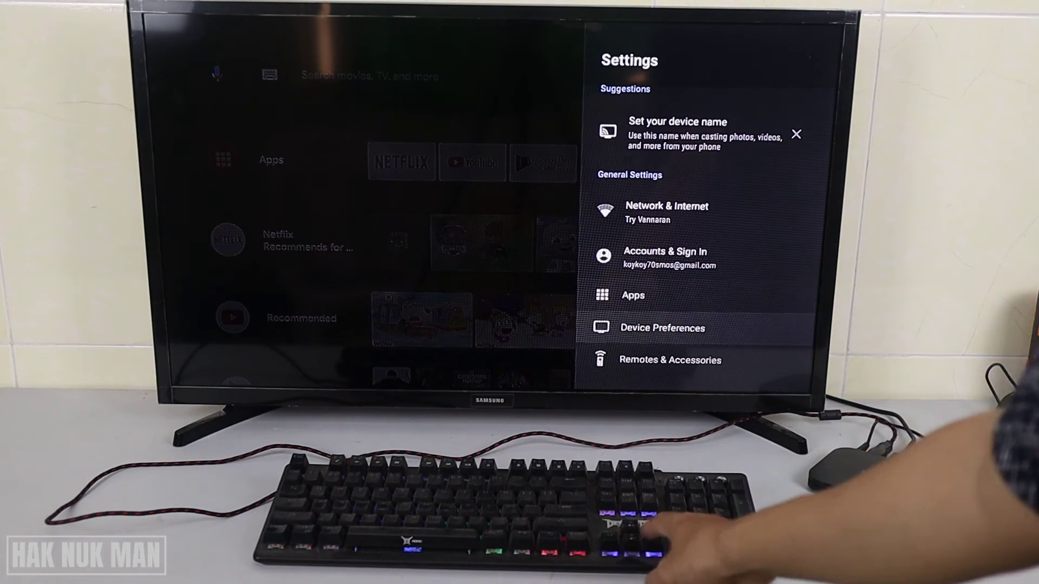
pyautogui.press('Down')
pyautogui.press('Return')
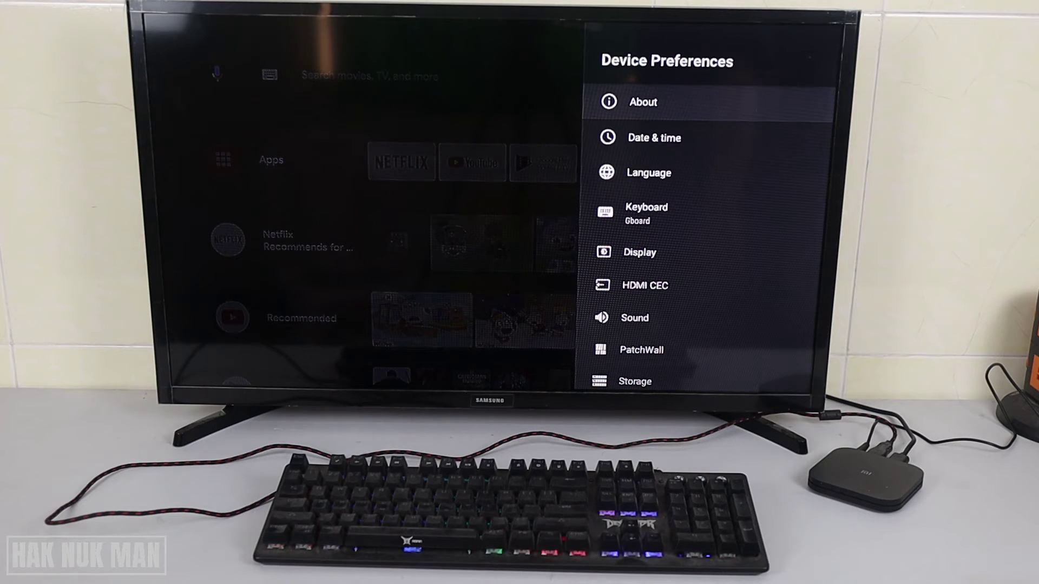
pyautogui.press('Down')
pyautogui.press('End')
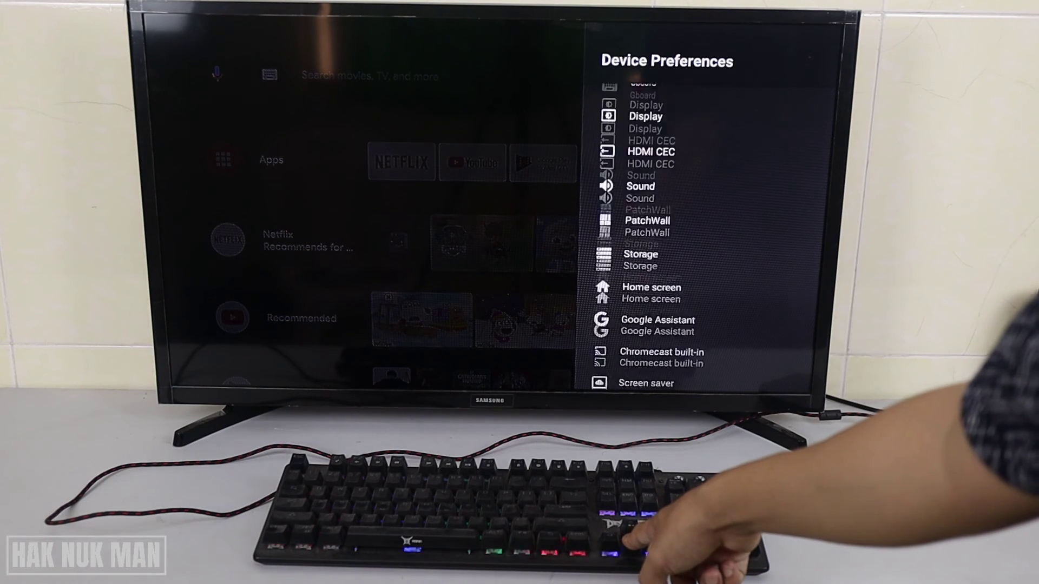
# Step: Open the Reset confirmation, move from Cancel to Reset, then back out without resetting
pyautogui.press('Return')
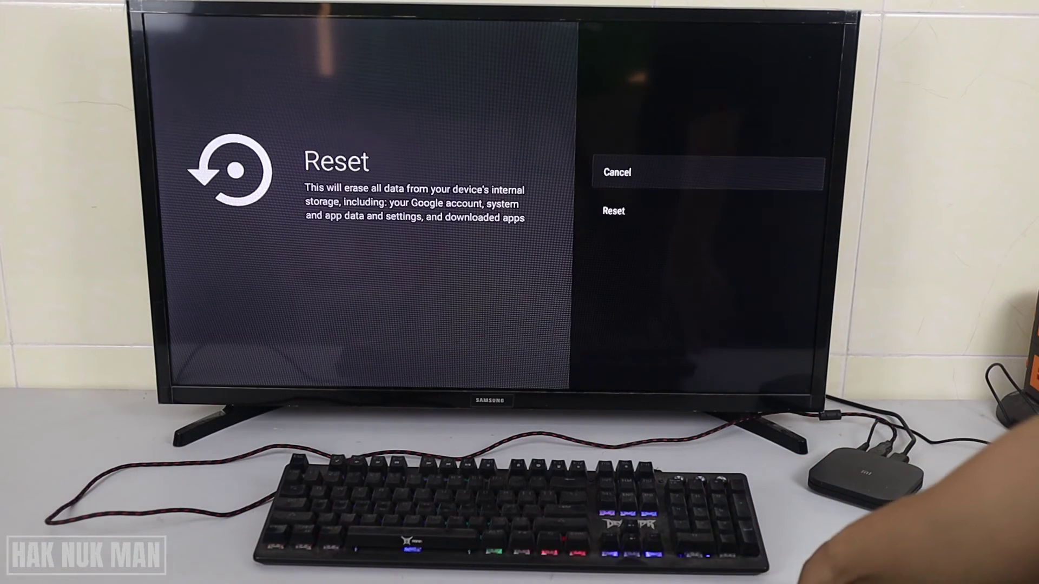
pyautogui.press('Down')
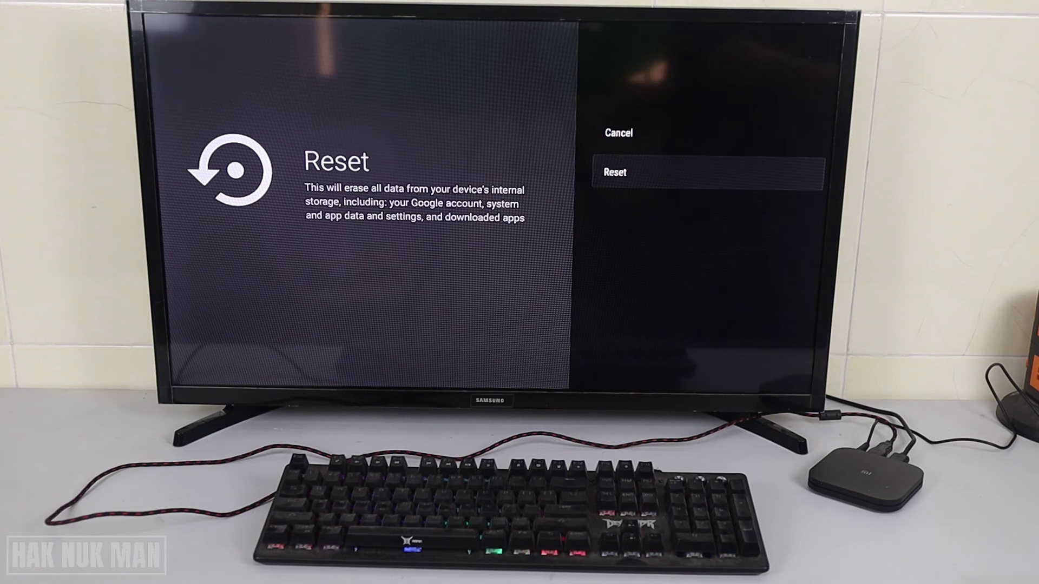
pyautogui.press('Escape')
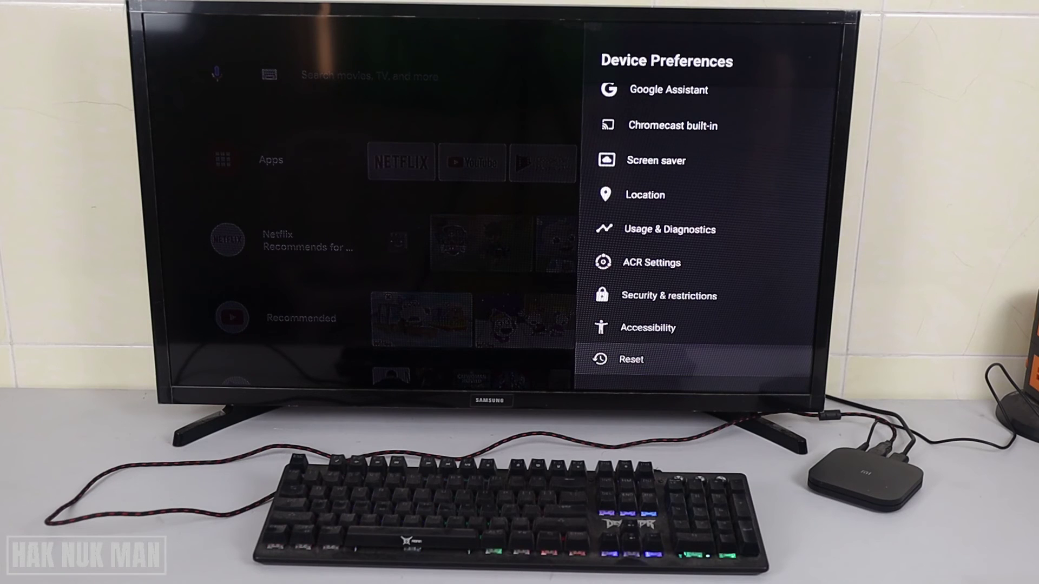
# Step: Return to the main Settings list and open Remotes & Accessories
pyautogui.press('Escape')
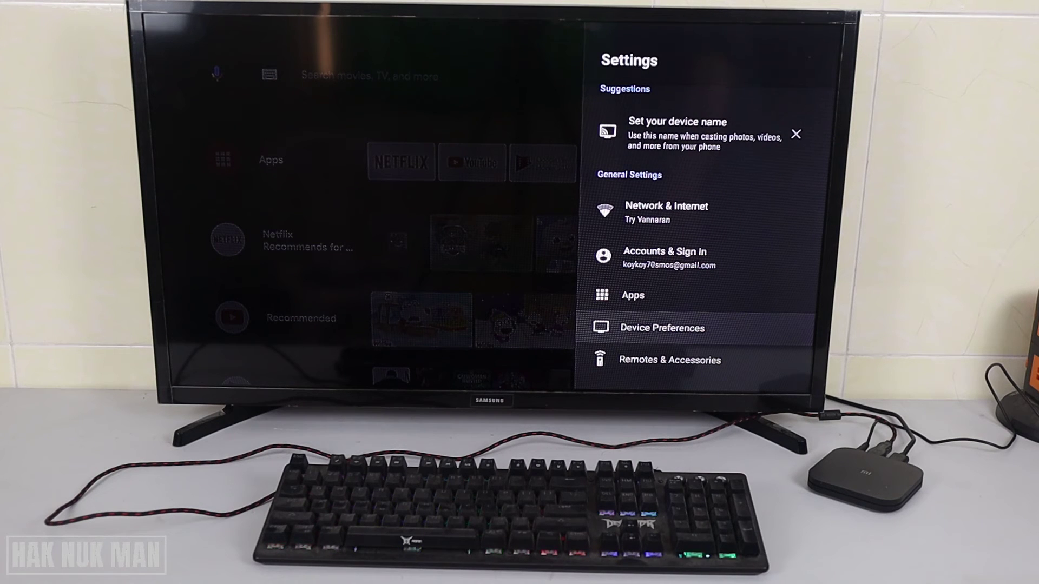
pyautogui.press('Down')
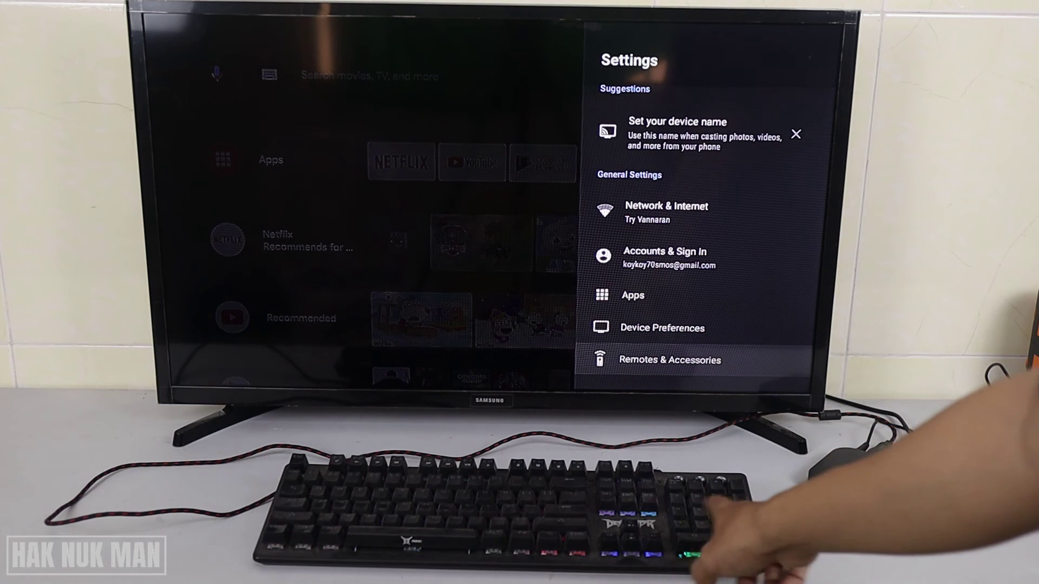
pyautogui.press('Return')
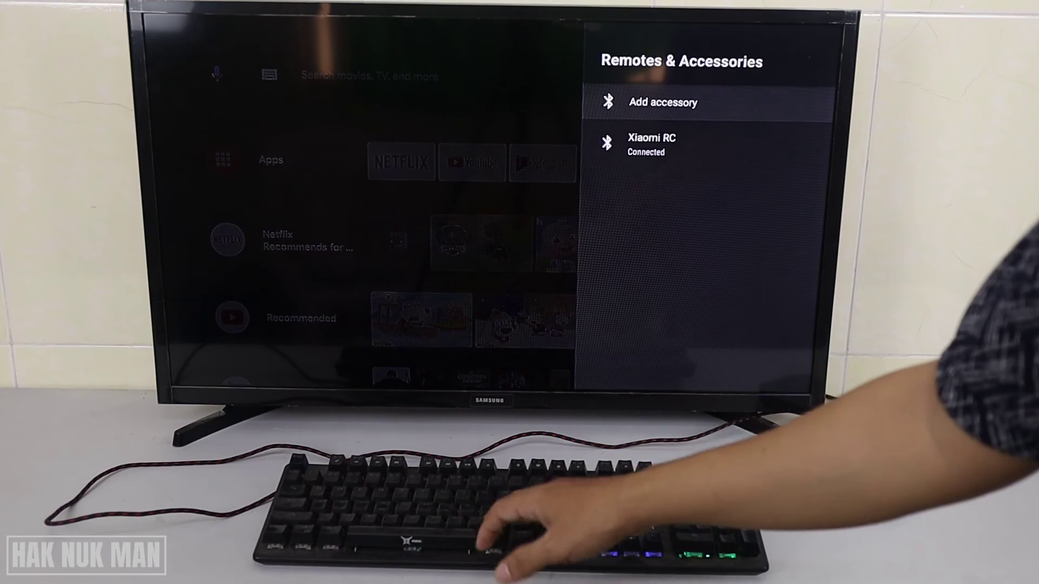
pyautogui.press('Return')
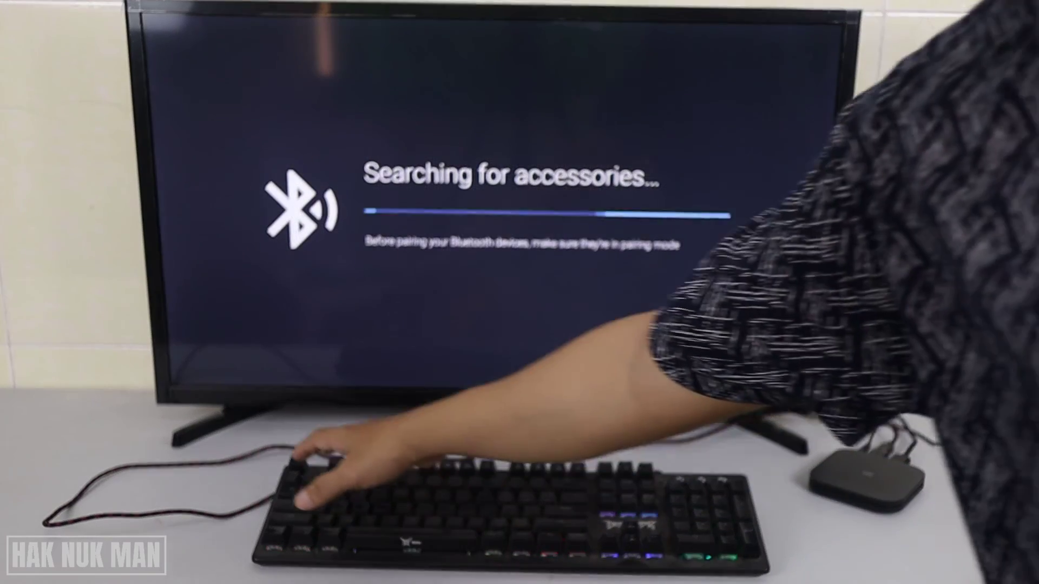